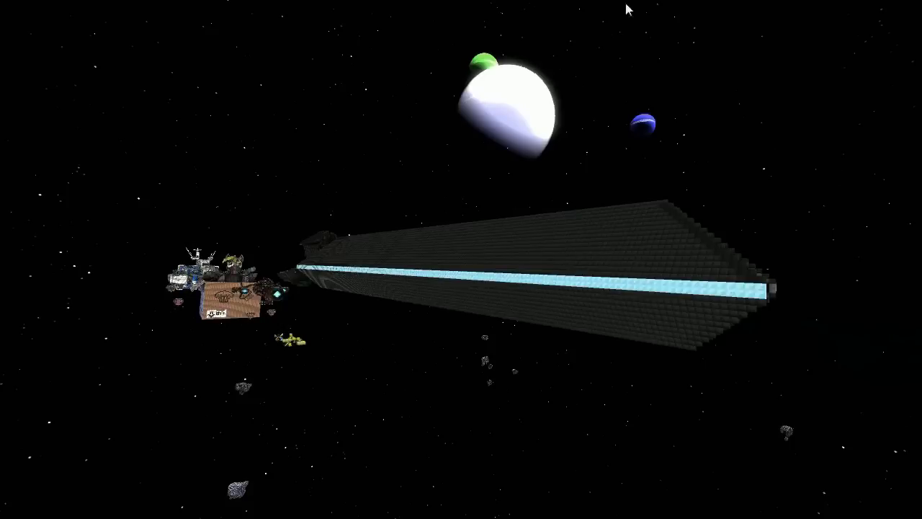
- Bring up the chat briefly, close it, then hide the whole HUD for clean footage
key("Tab")
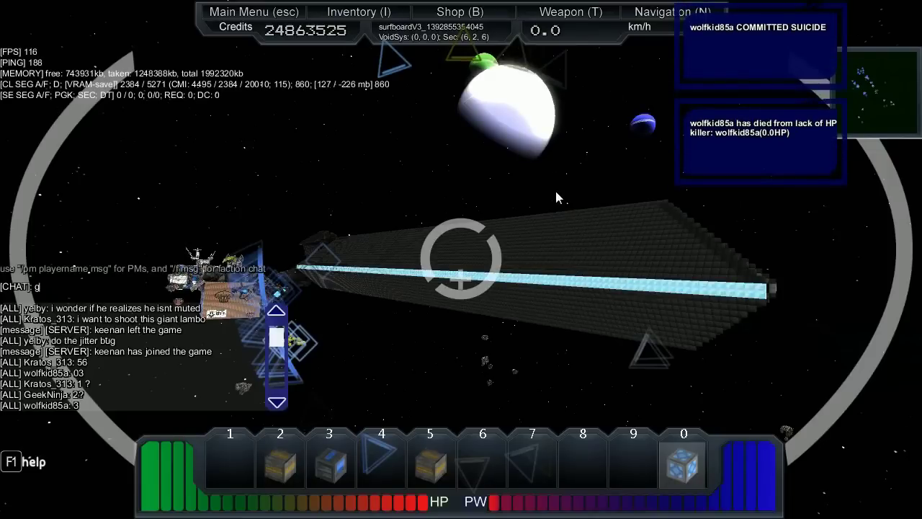
key("Return")
key("Tab")
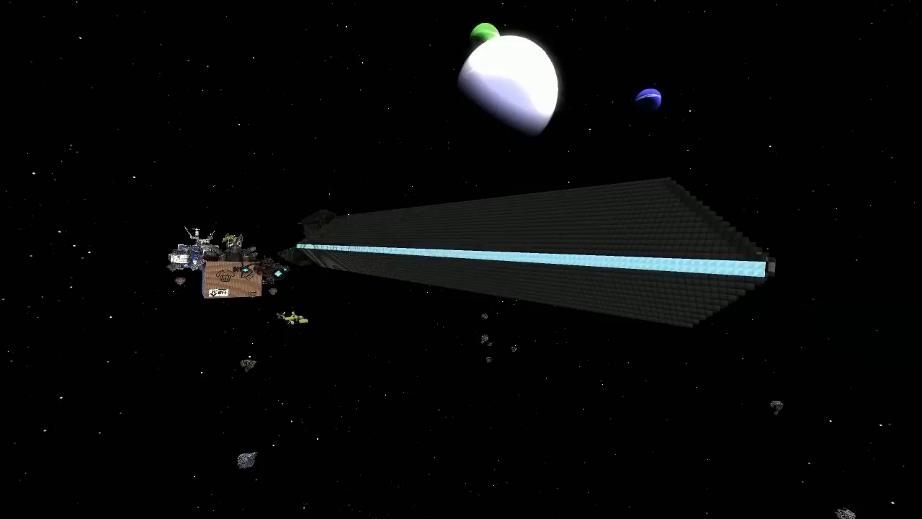